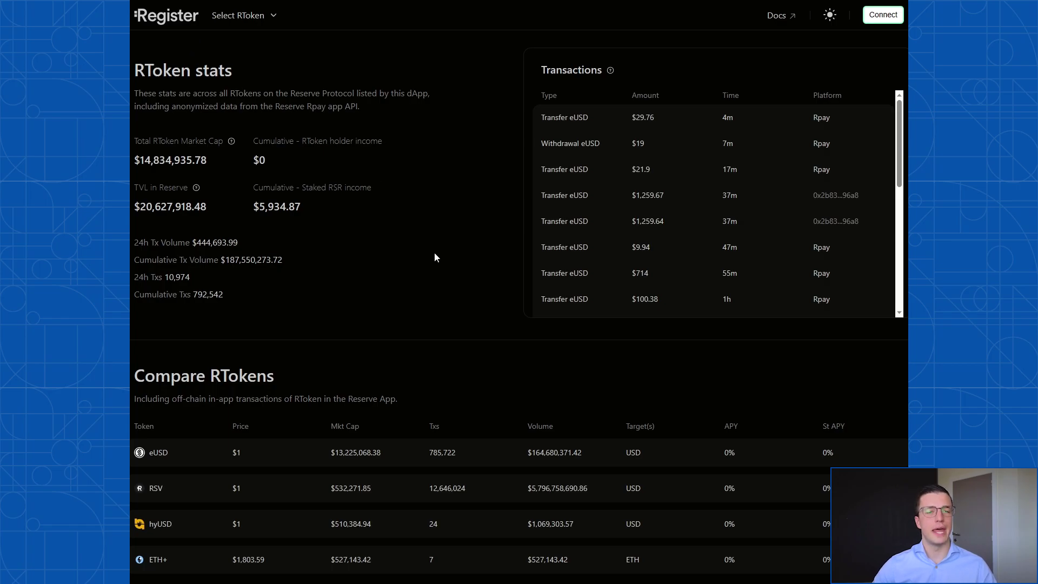
Scroll down the Register home page past the stats to the About section.
{"action": "scroll", "coordinate": [435, 254], "scroll_direction": "down", "scroll_amount": 8}
{"action": "scroll", "coordinate": [436, 260], "scroll_direction": "down", "scroll_amount": 2}
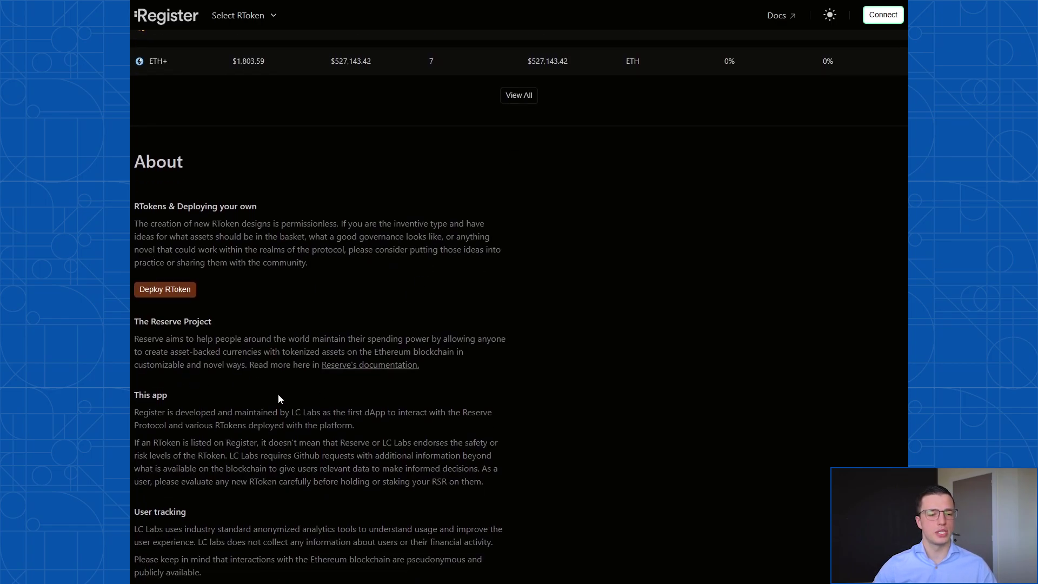
Open the RToken Deployer and enter token name Test and ticker test, giving staking token testRSR.
{"action": "left_click", "coordinate": [158, 295]}
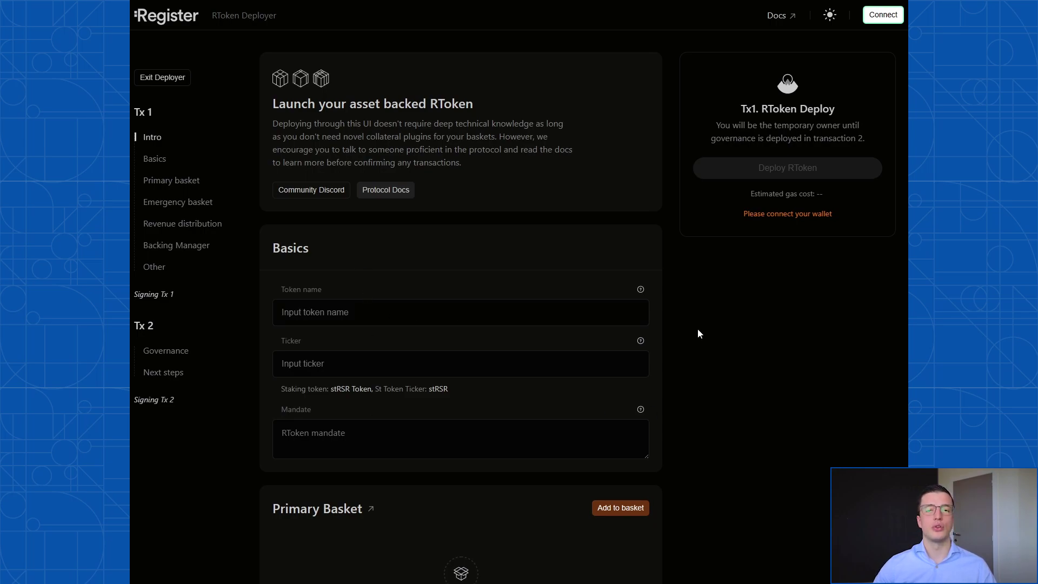
{"action": "type", "text": "Test"}
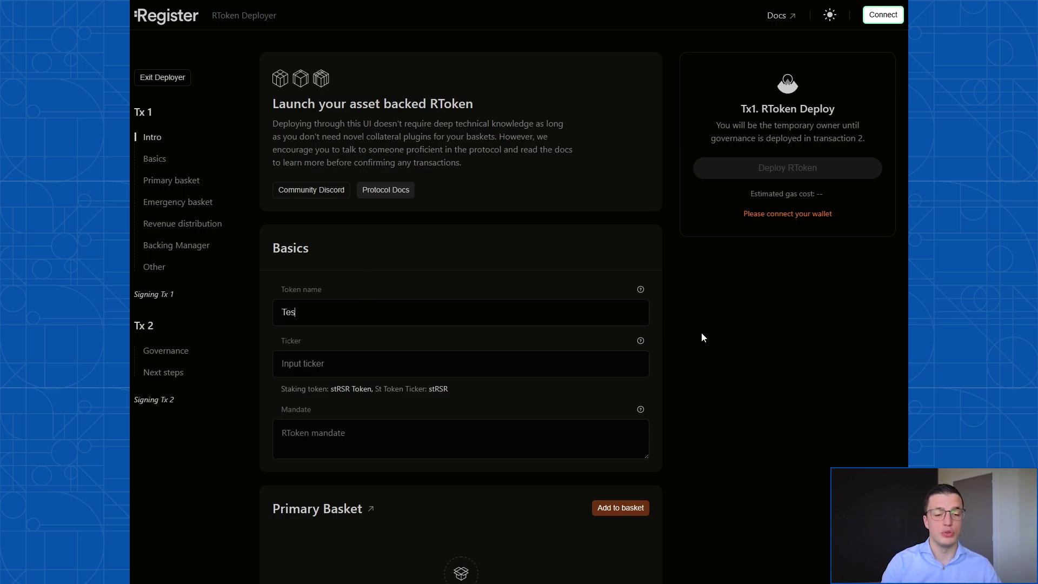
{"action": "left_click", "coordinate": [358, 370]}
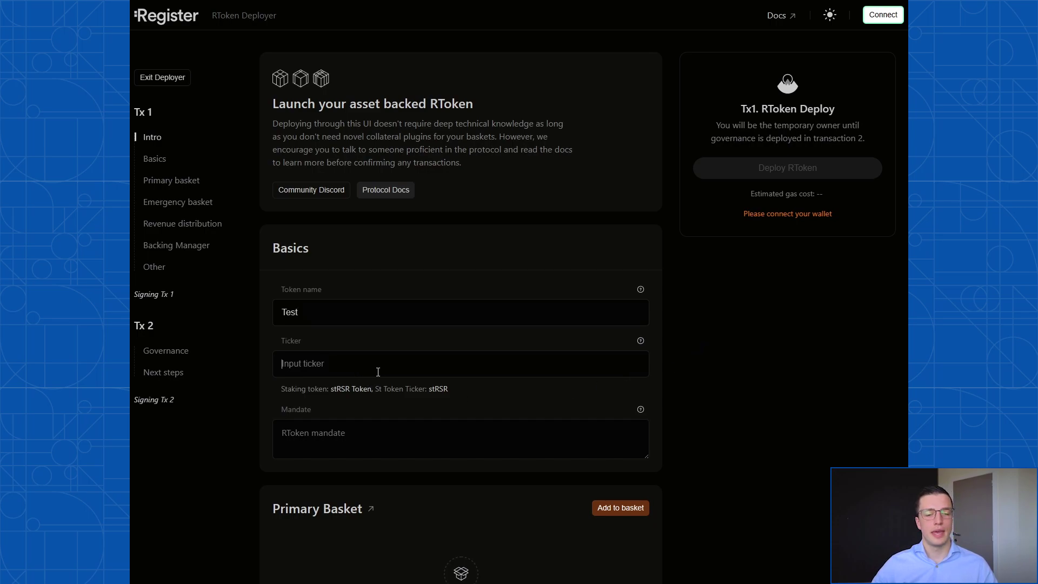
{"action": "type", "text": "test"}
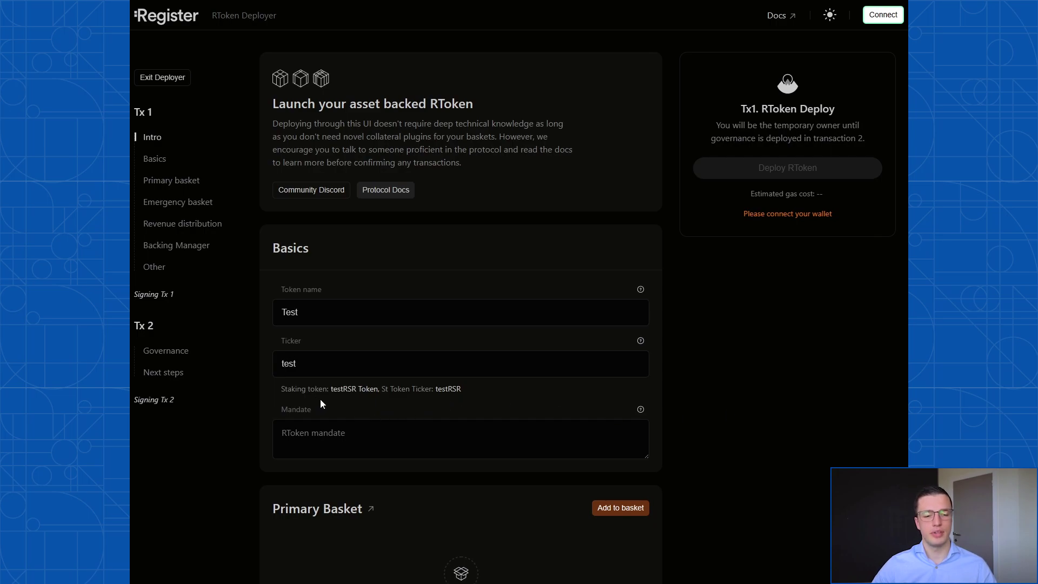
{"action": "left_click_drag", "start_coordinate": [331, 388], "coordinate": [377, 391]}
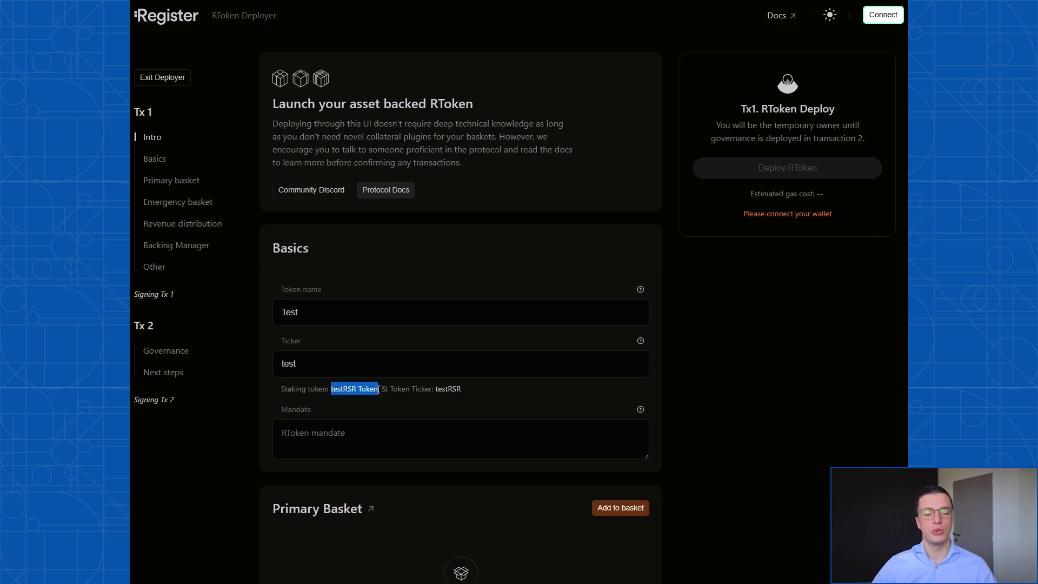
{"action": "left_click", "coordinate": [761, 420]}
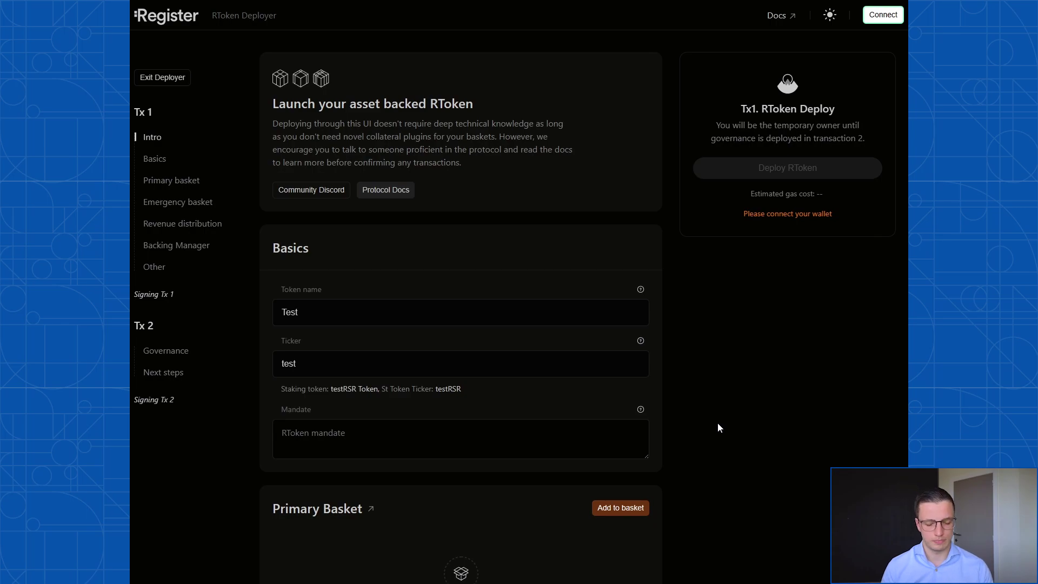
Enter mandate test, then open the Collateral Plugins list for the Primary Basket.
{"action": "type", "text": "test"}
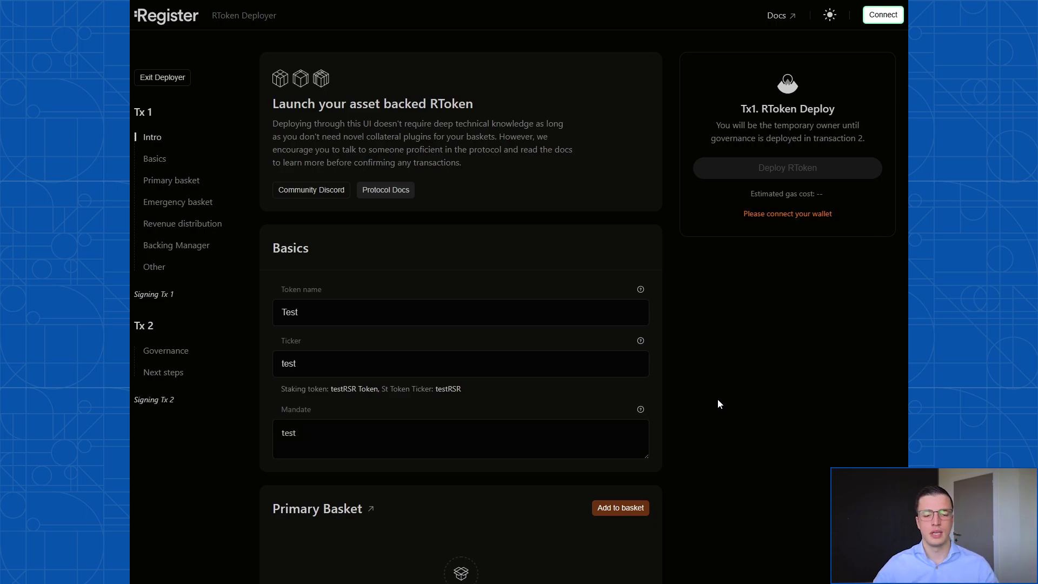
{"action": "scroll", "coordinate": [718, 400], "scroll_direction": "down", "scroll_amount": 5}
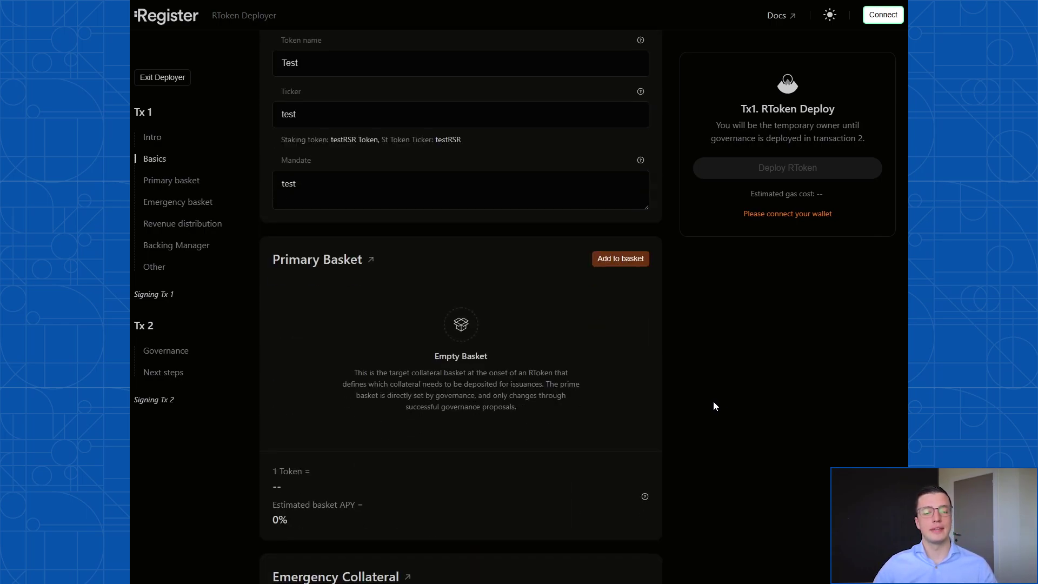
{"action": "scroll", "coordinate": [714, 403], "scroll_direction": "down", "scroll_amount": 2}
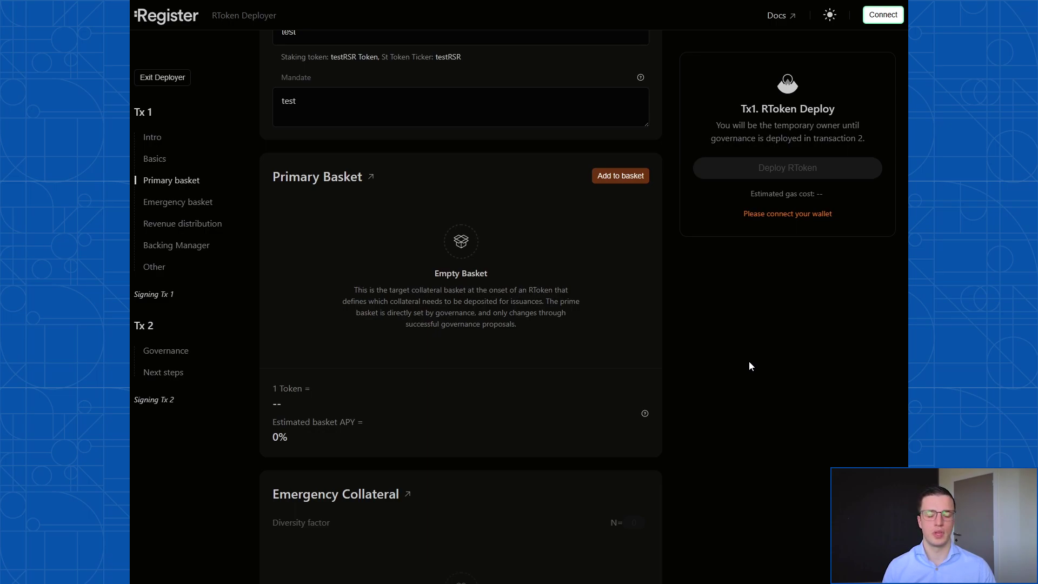
{"action": "left_click", "coordinate": [618, 183]}
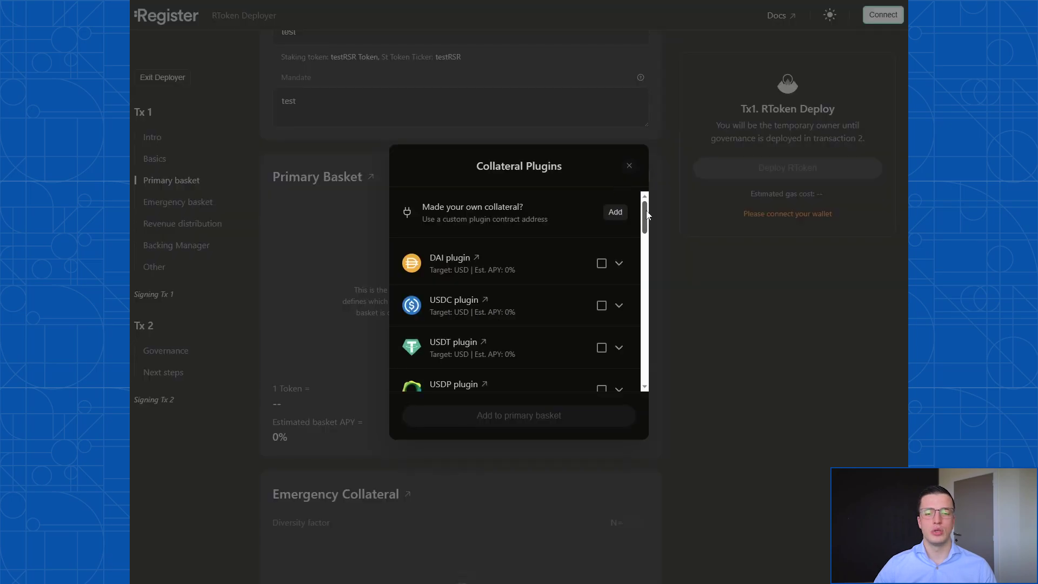
{"action": "mouse_move", "coordinate": [648, 215]}
{"action": "left_mouse_down"}
{"action": "mouse_move", "coordinate": [647, 365]}
{"action": "mouse_move", "coordinate": [657, 206]}
{"action": "left_mouse_up"}
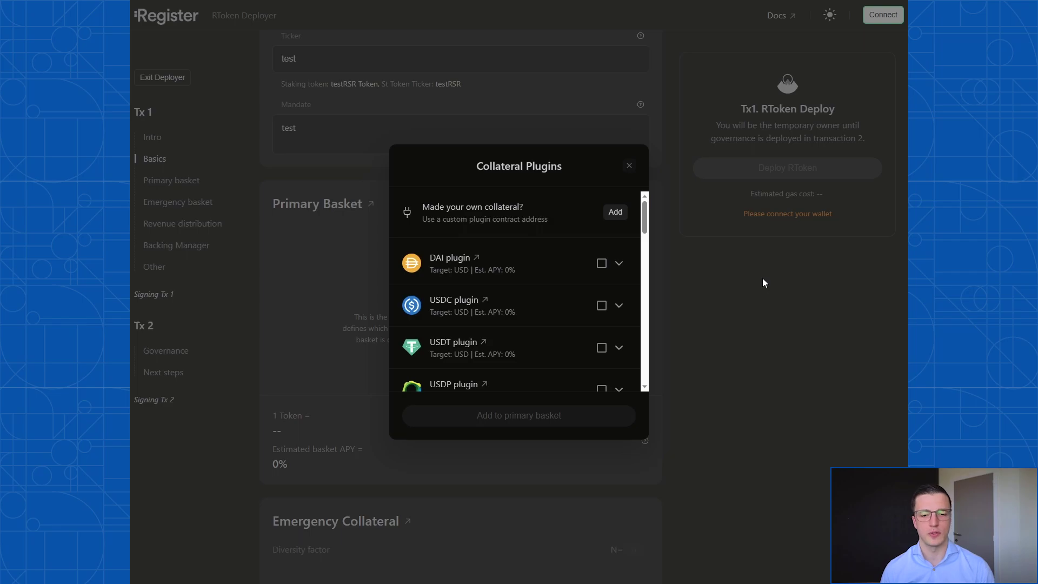
Select the saUSDC, cUSDT and fDAI plugins and add them to the primary basket.
{"action": "left_click_drag", "start_coordinate": [645, 215], "coordinate": [651, 264]}
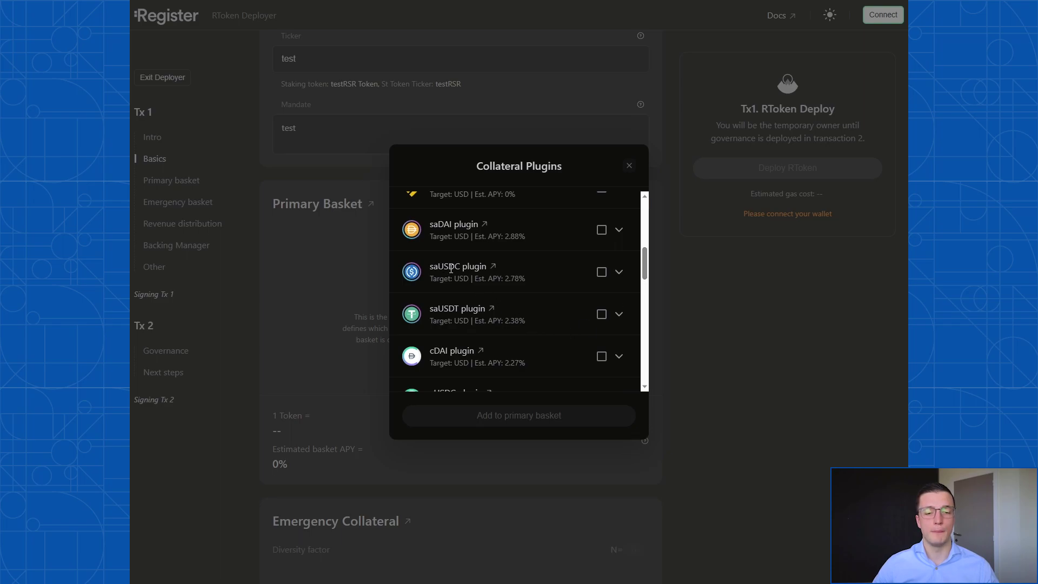
{"action": "left_click", "coordinate": [603, 273]}
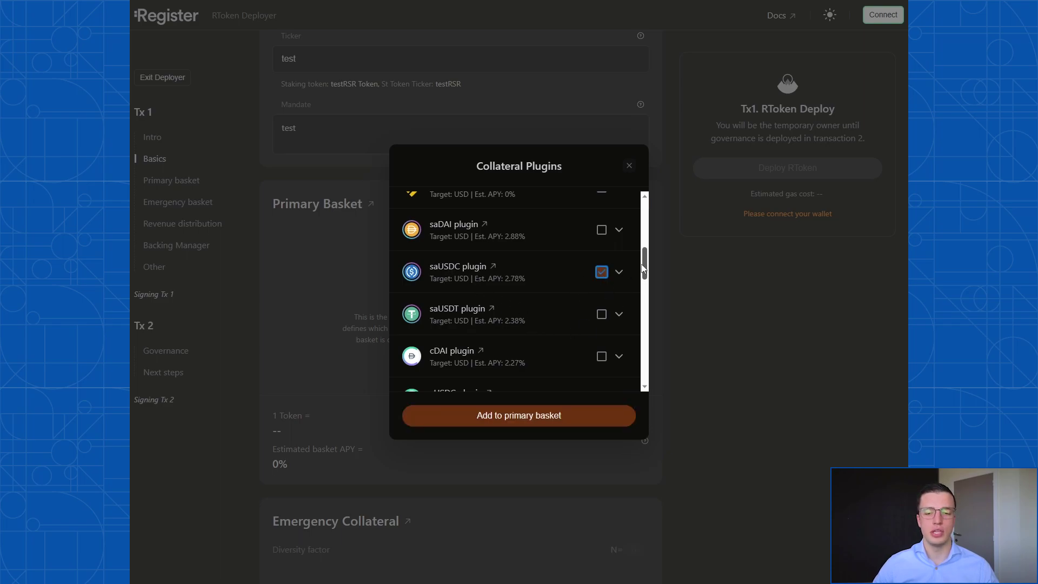
{"action": "scroll", "coordinate": [644, 269], "scroll_direction": "down", "scroll_amount": 2}
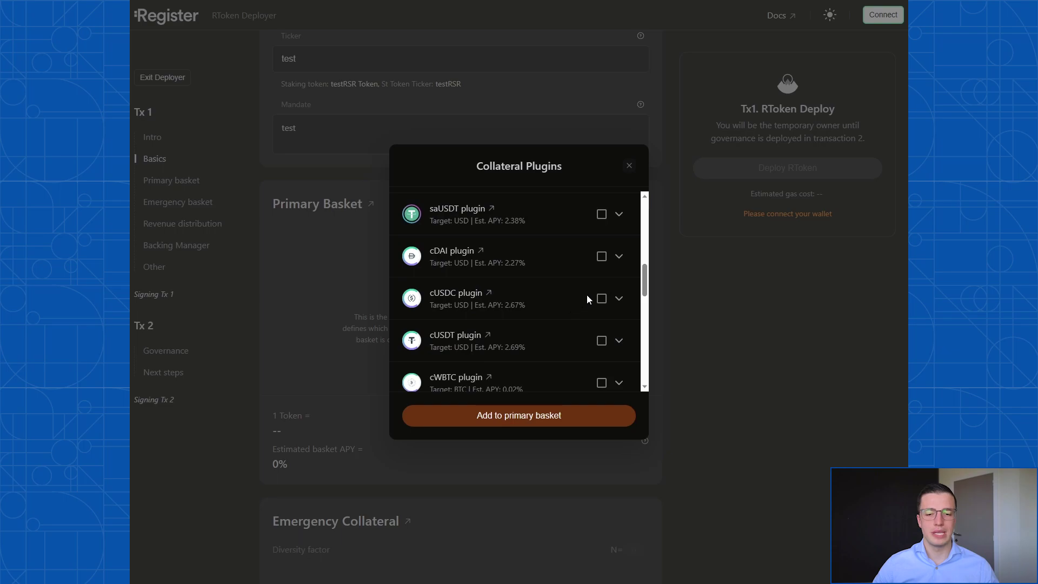
{"action": "left_click", "coordinate": [601, 342]}
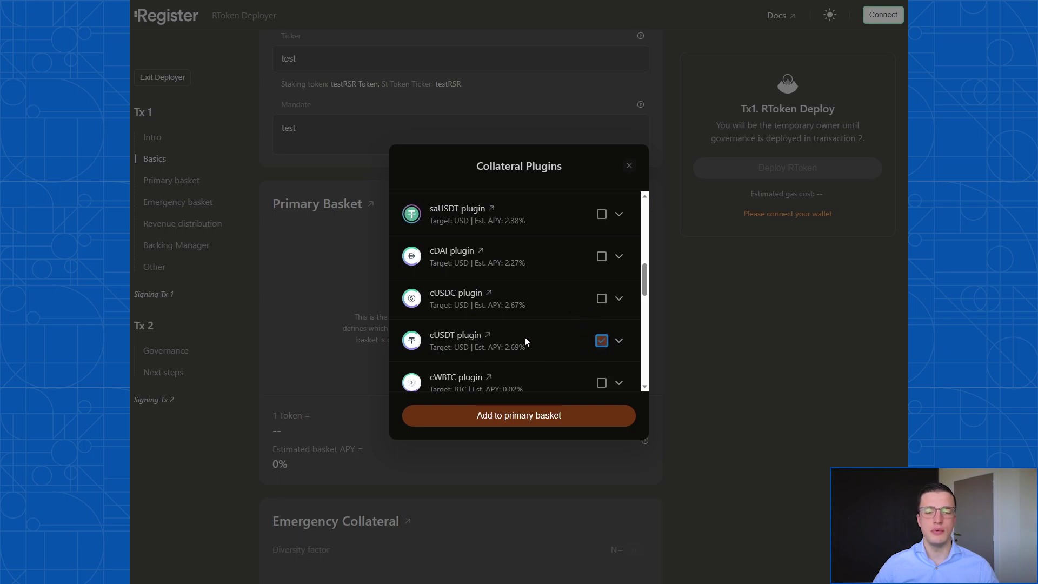
{"action": "scroll", "coordinate": [554, 339], "scroll_direction": "down", "scroll_amount": 3}
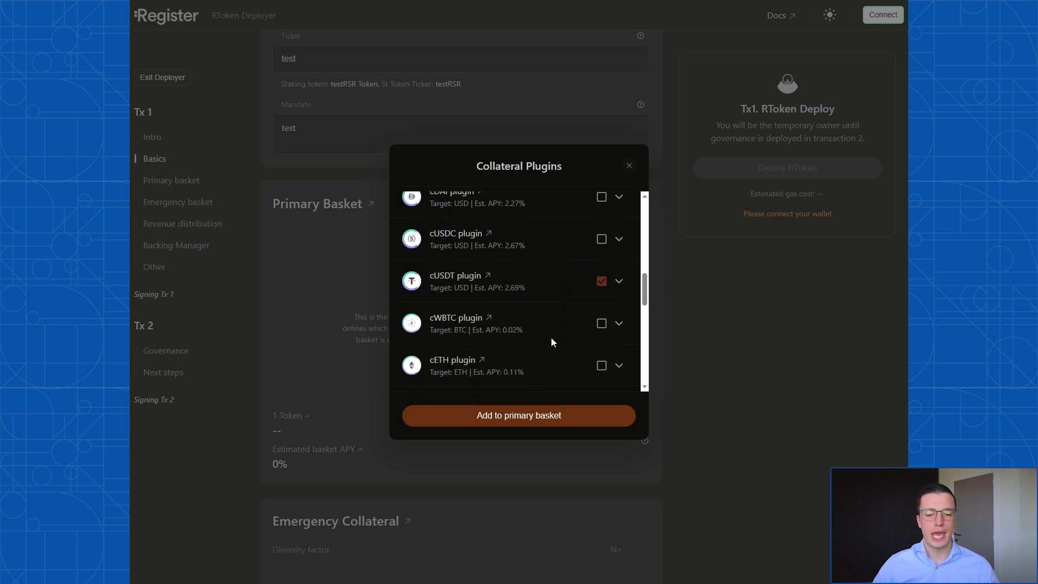
{"action": "scroll", "coordinate": [551, 342], "scroll_direction": "down", "scroll_amount": 3}
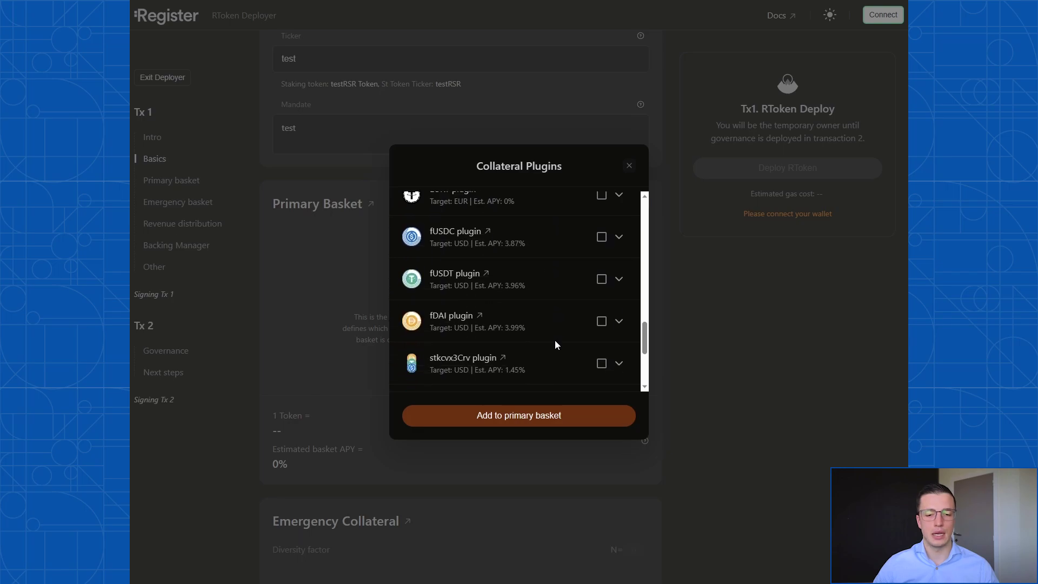
{"action": "left_click", "coordinate": [602, 319]}
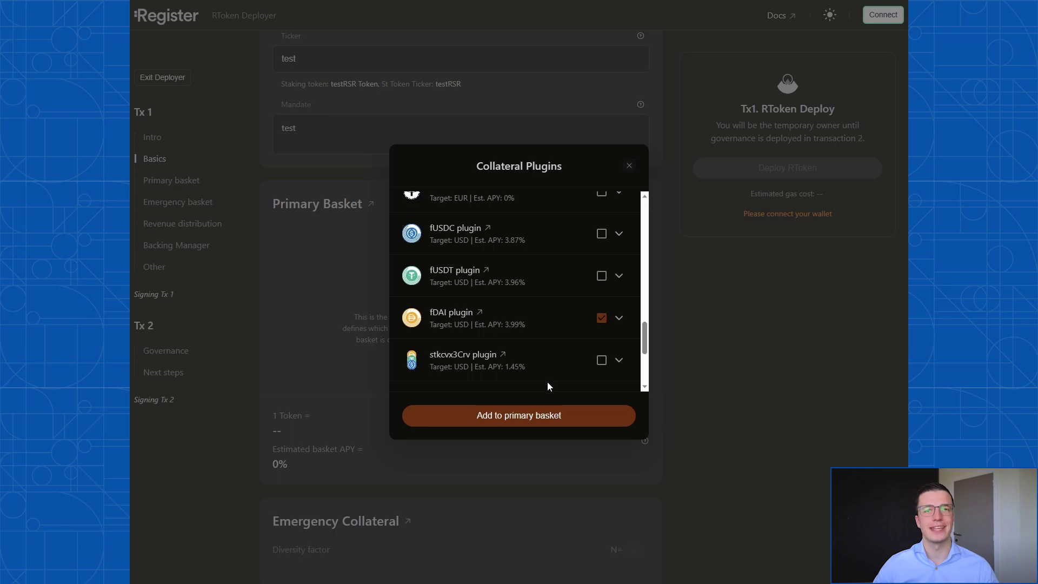
{"action": "left_click", "coordinate": [528, 421]}
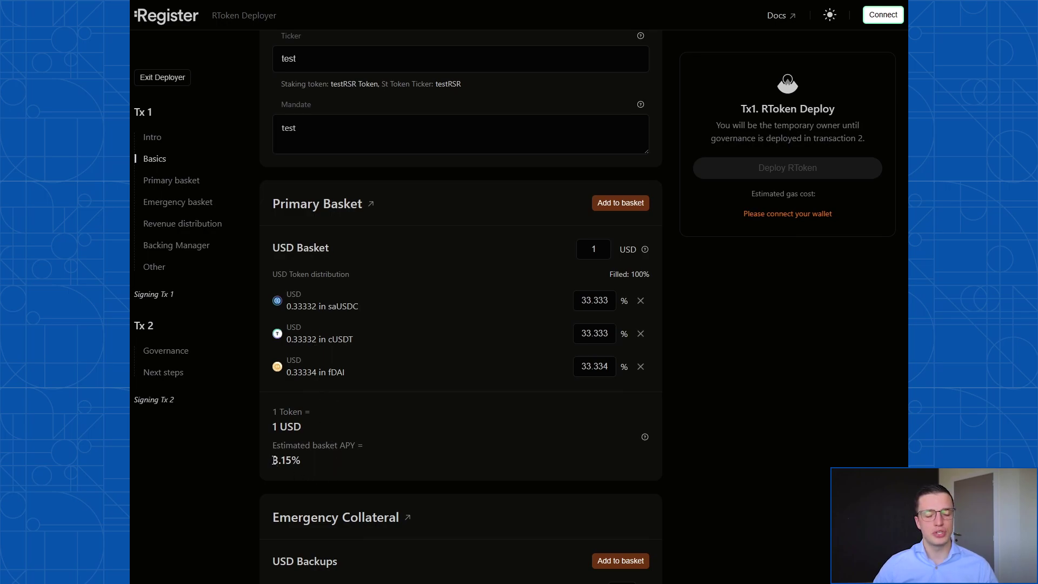
{"action": "left_click_drag", "start_coordinate": [272, 461], "coordinate": [301, 459]}
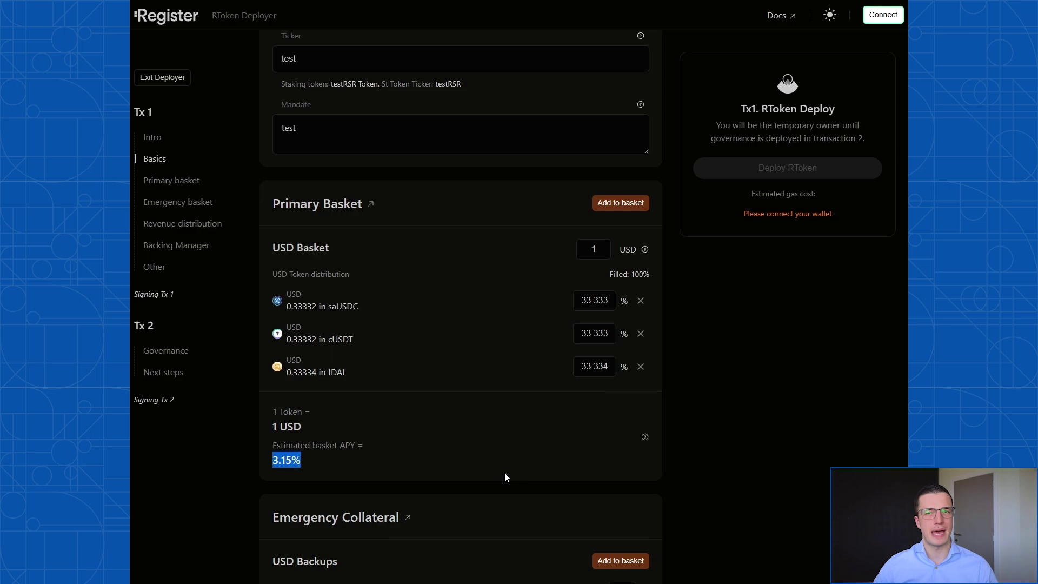
{"action": "left_click", "coordinate": [499, 457]}
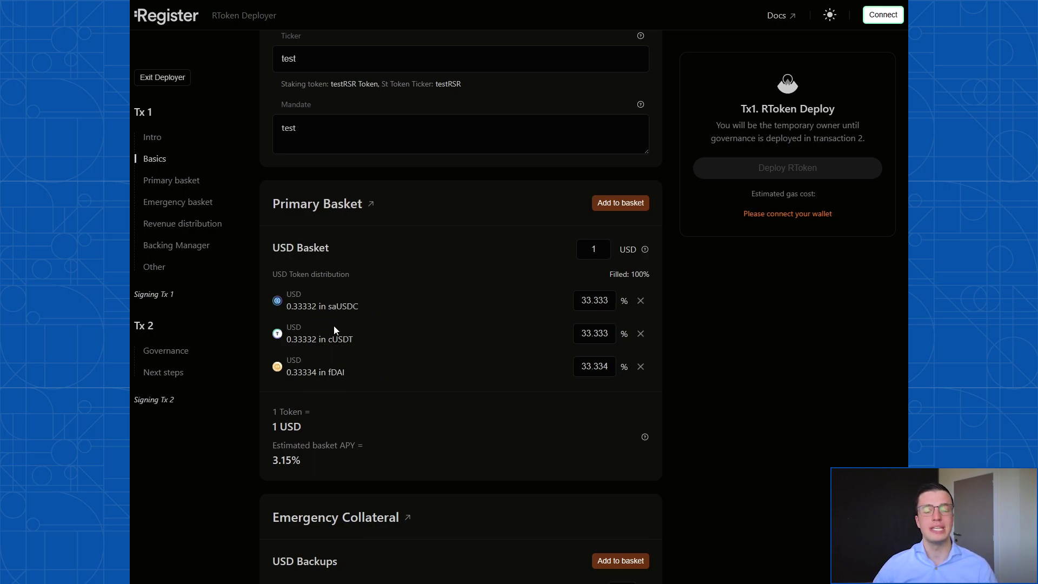
Set the basket shares to 50% fDAI, 25% saUSDC and 25% cUSDT.
{"action": "left_click", "coordinate": [600, 366]}
{"action": "type", "text": "50"}
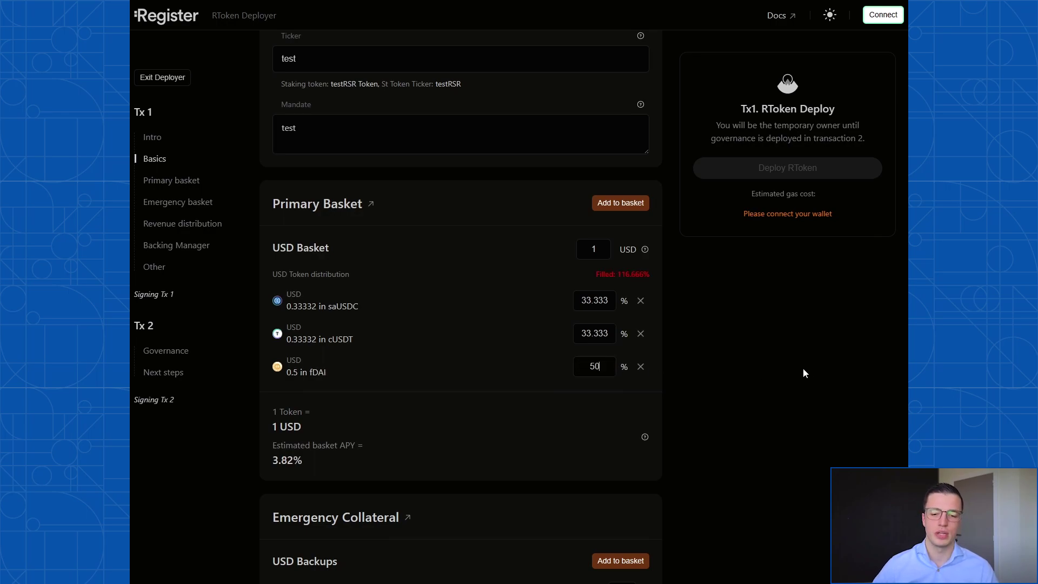
{"action": "left_click_drag", "start_coordinate": [580, 301], "coordinate": [653, 299]}
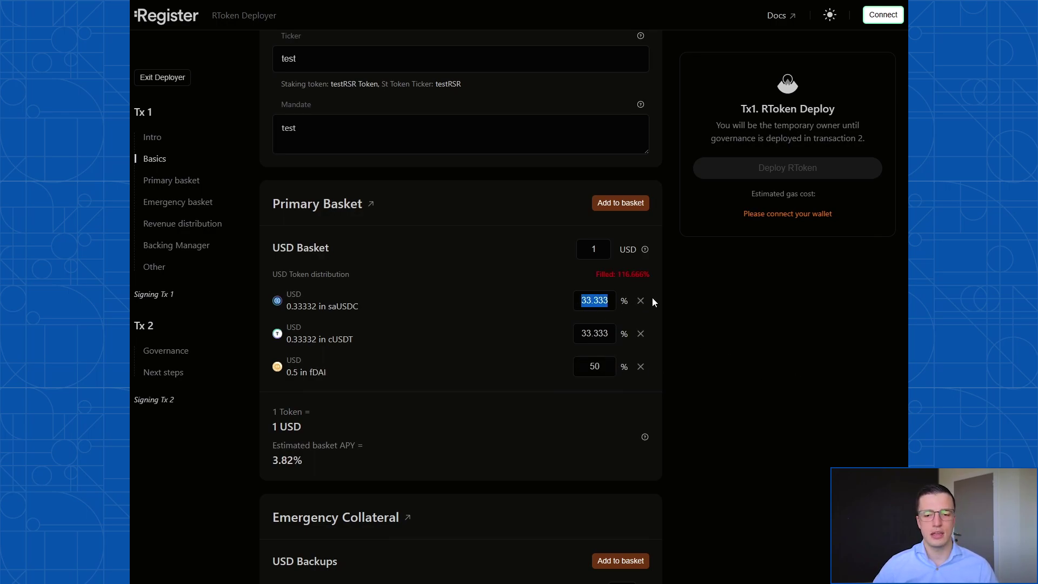
{"action": "type", "text": "25"}
{"action": "key", "text": "Tab"}
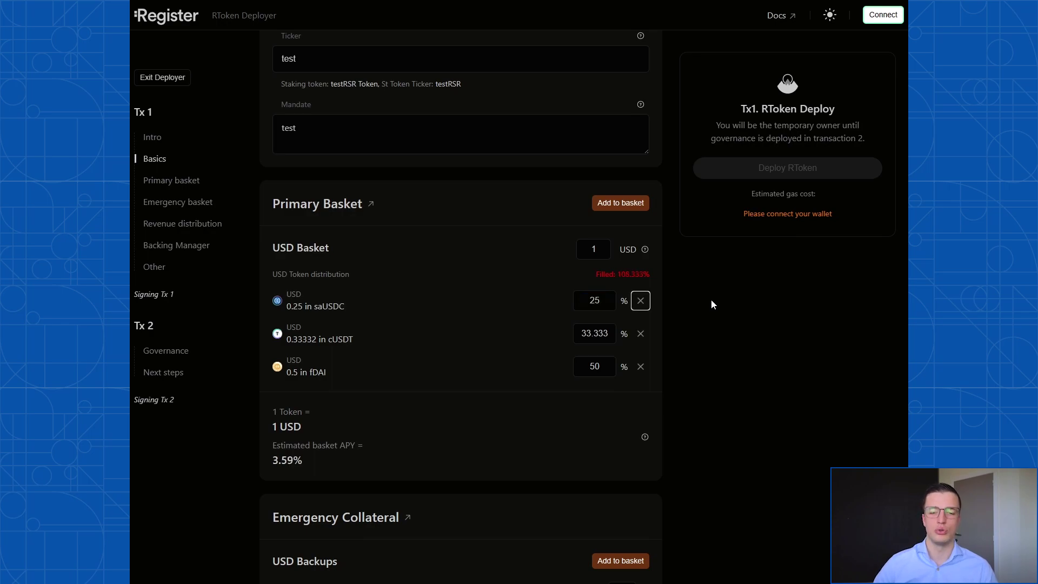
{"action": "left_click_drag", "start_coordinate": [580, 331], "coordinate": [685, 317]}
{"action": "type", "text": "25"}
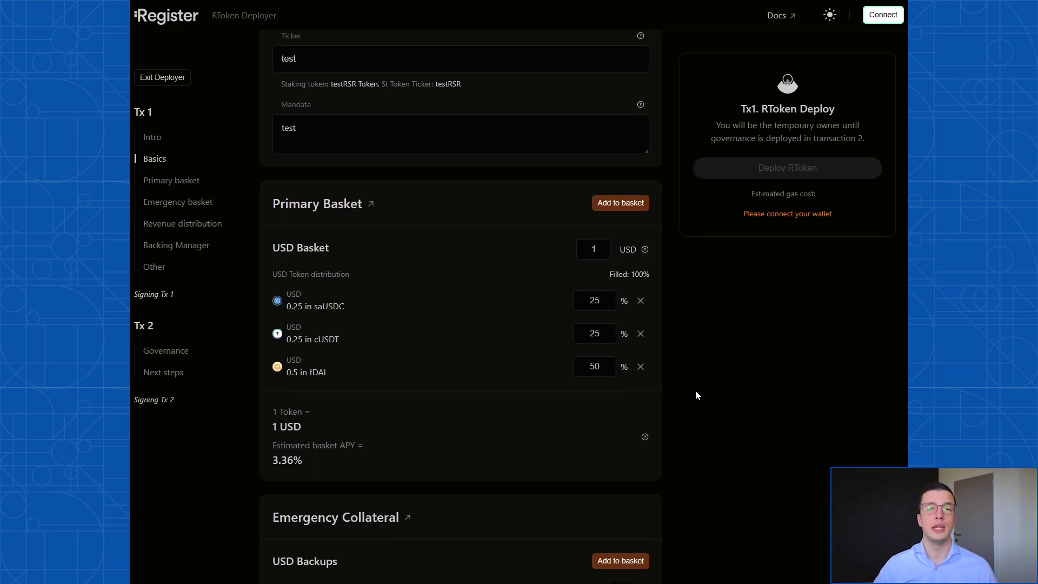
Scroll past the basket to Revenue Distribution, showing 60% to holders and 40% to RSR stakers.
{"action": "scroll", "coordinate": [696, 391], "scroll_direction": "down", "scroll_amount": 5}
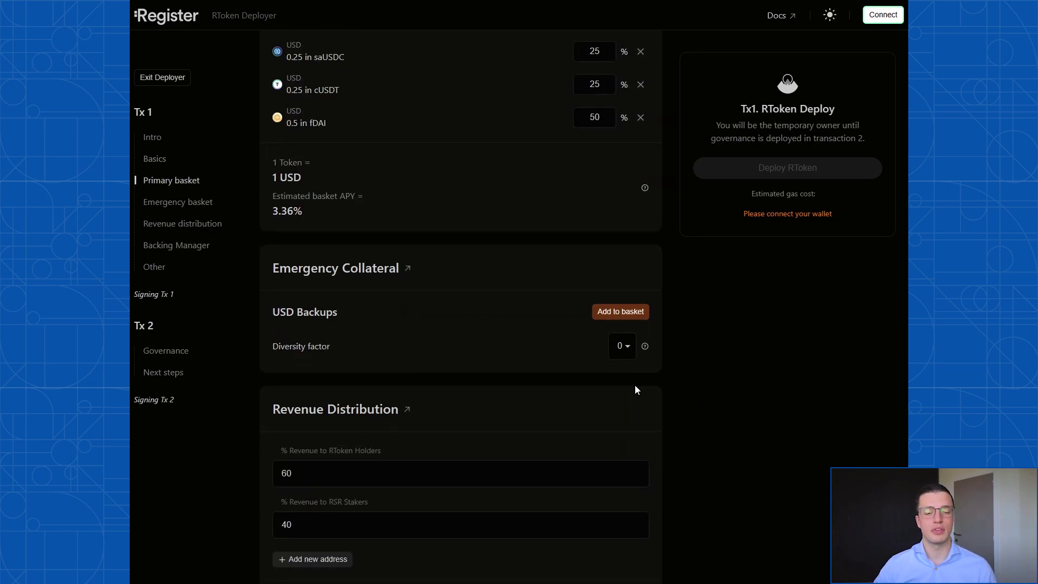